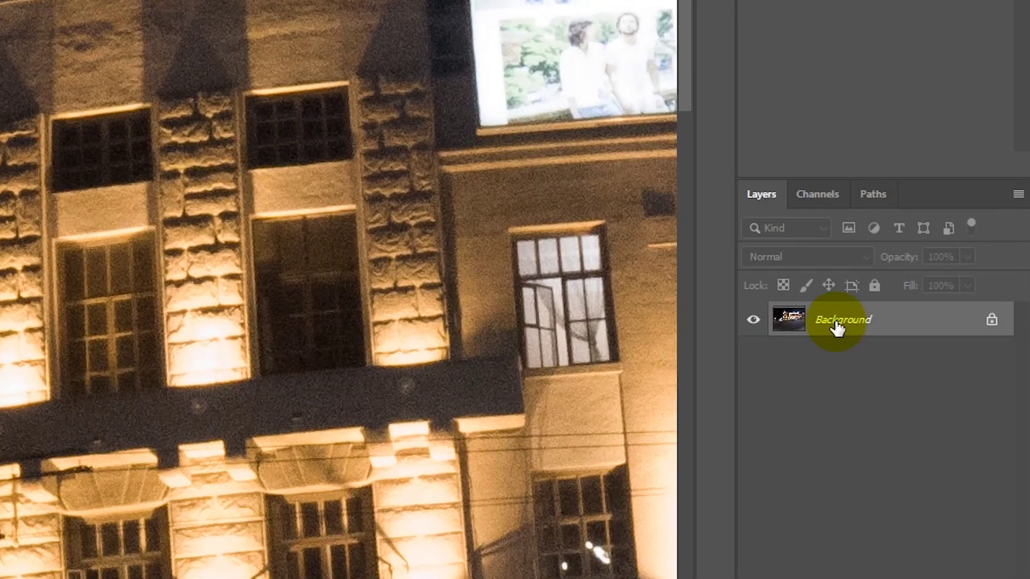
# Duplicate the Background into Layer 1 and open the Reduce Noise filter from Filter > Noise
pyautogui.hotkey('ctrl', 'j')
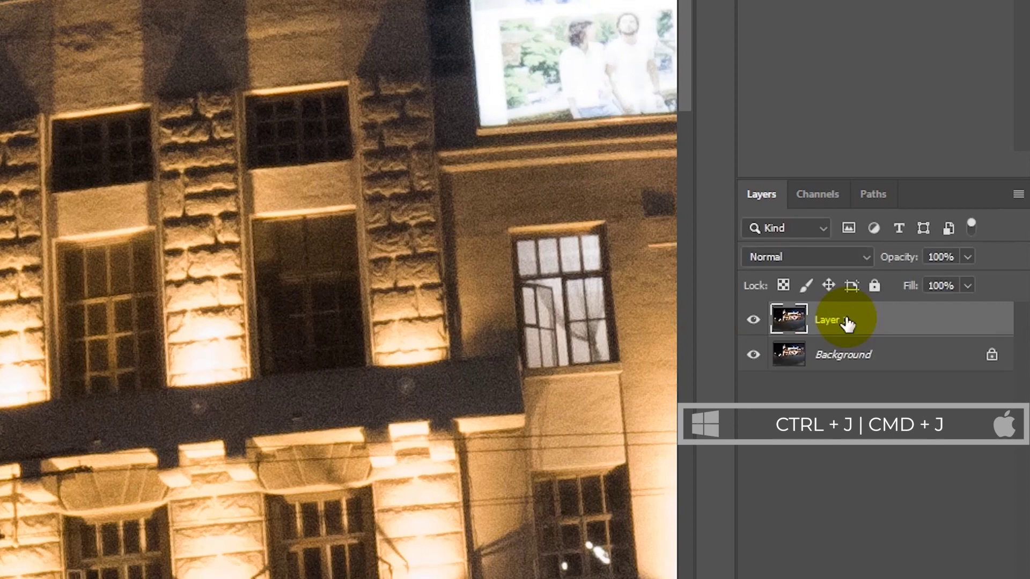
pyautogui.click(854, 351)
pyautogui.click(855, 325)
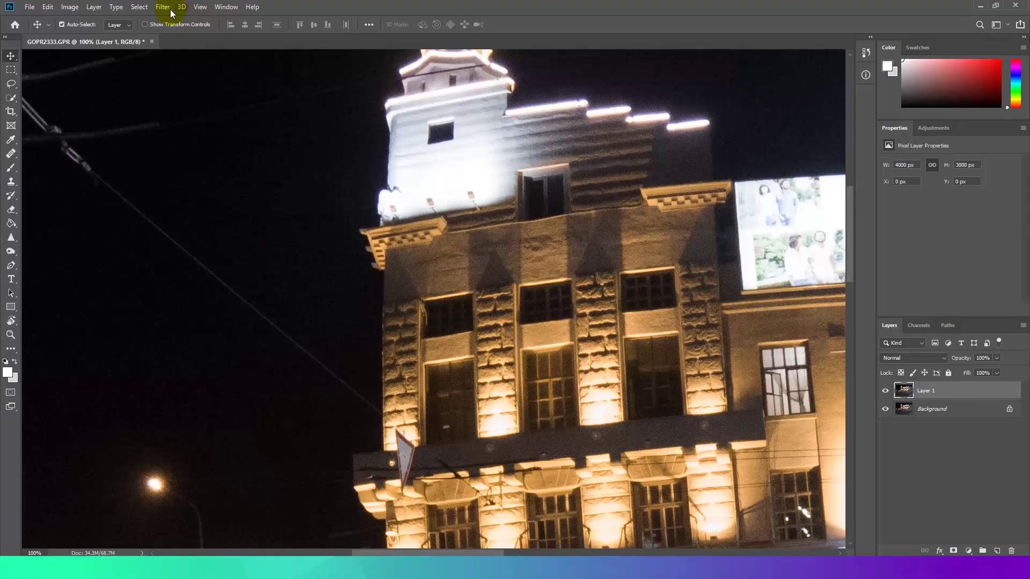
pyautogui.click(163, 7)
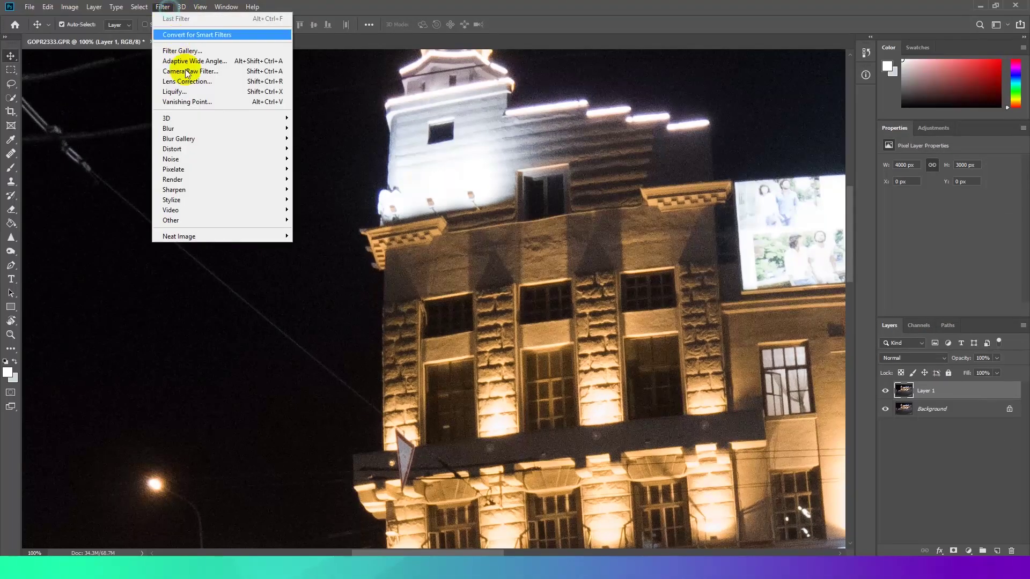
pyautogui.moveTo(204, 160)
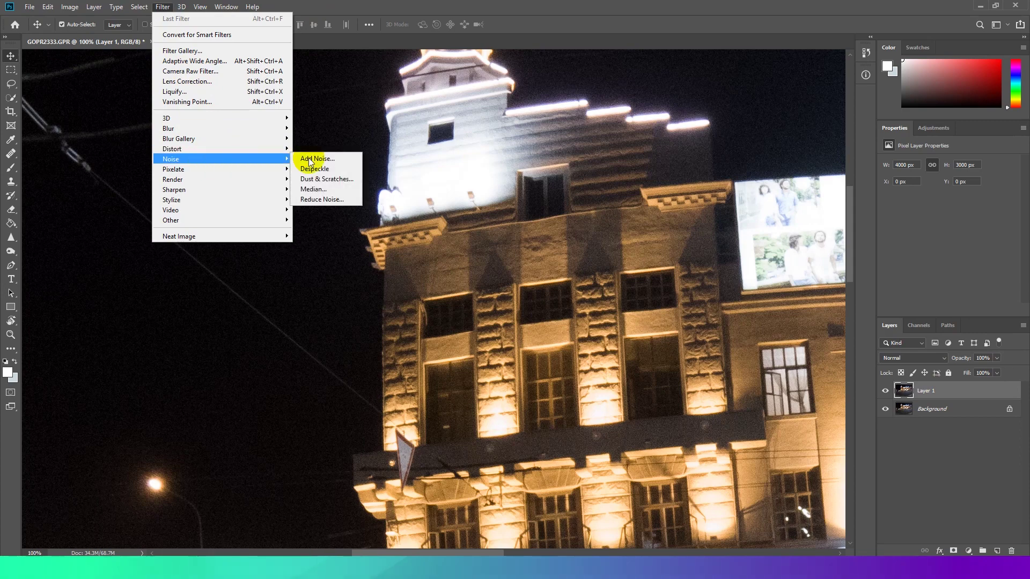
pyautogui.click(322, 199)
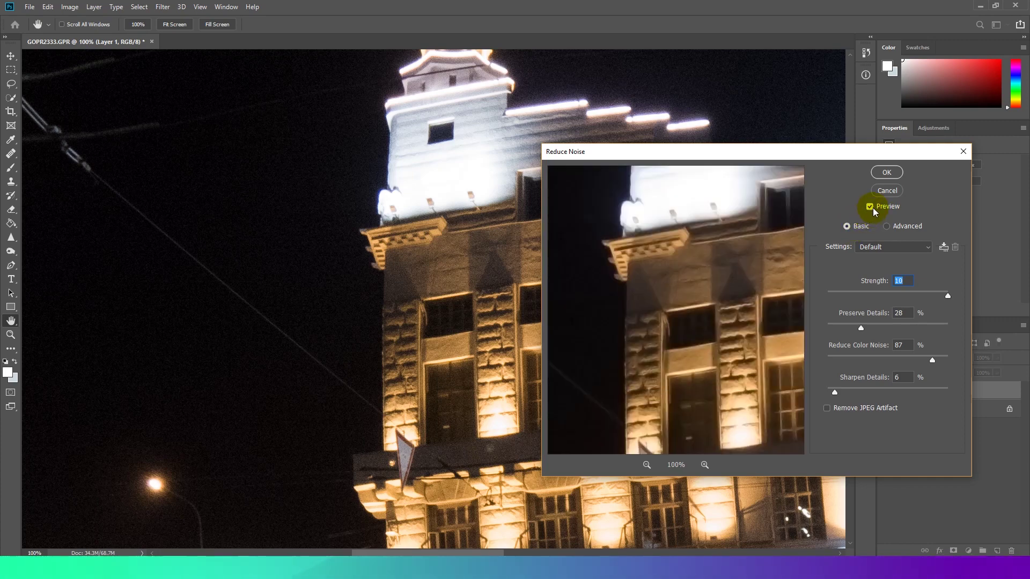
# Compare the preview at Strength 0 versus 10, leaving Strength at 10
pyautogui.click(873, 208)
pyautogui.click(872, 207)
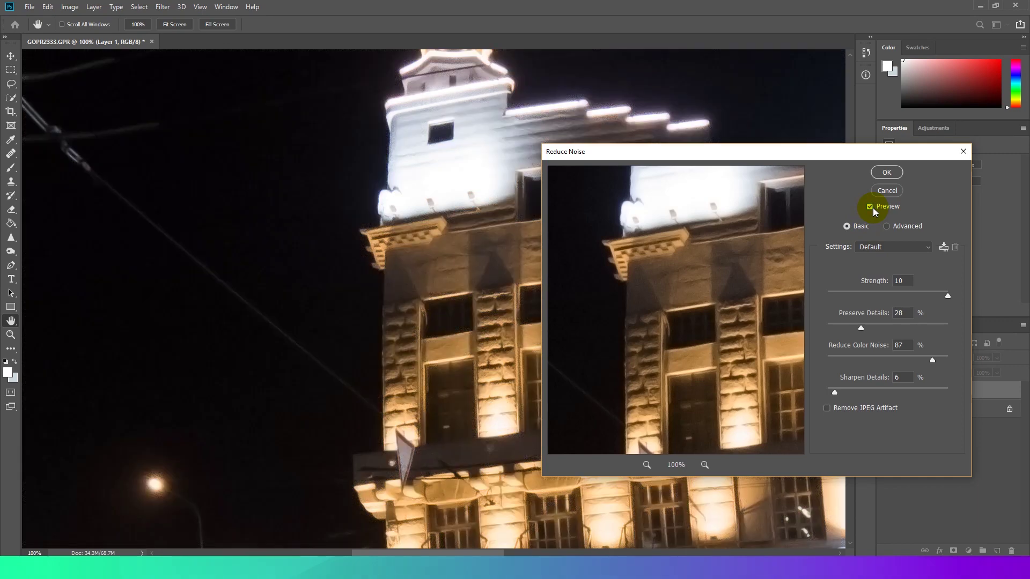
pyautogui.moveTo(939, 298); pyautogui.dragTo(816, 299)
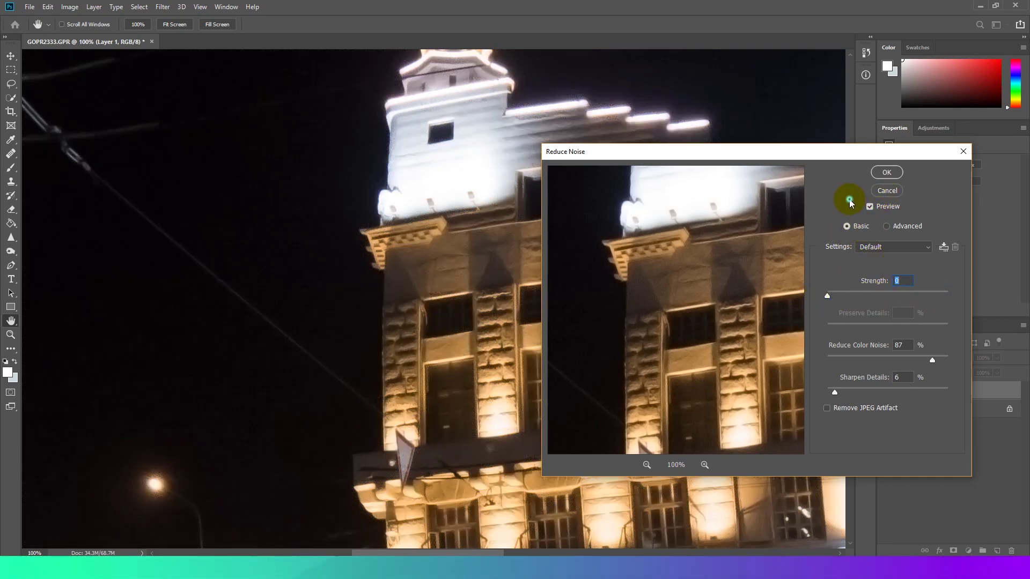
pyautogui.click(869, 207)
pyautogui.click(870, 207)
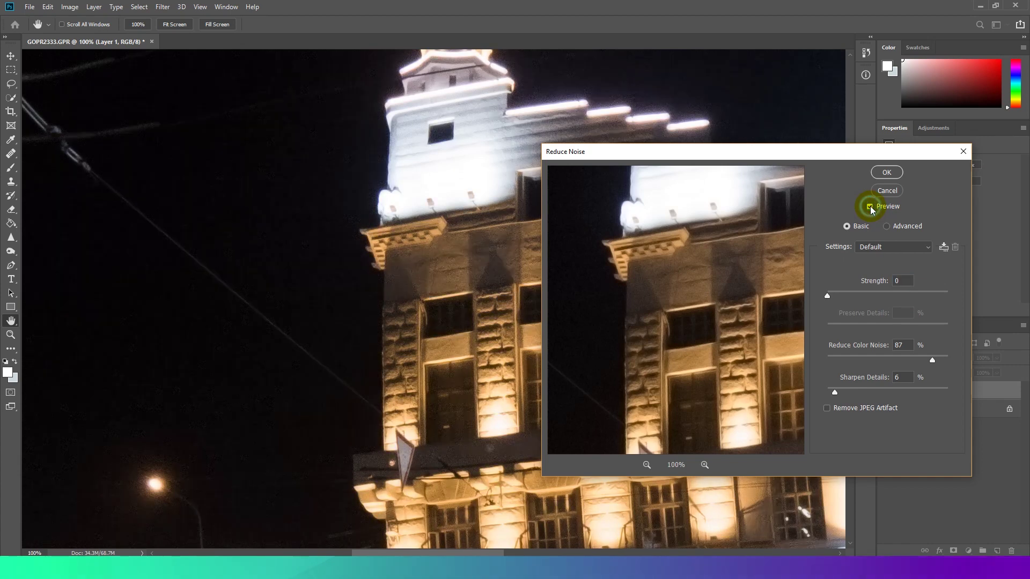
pyautogui.moveTo(827, 296); pyautogui.dragTo(958, 304)
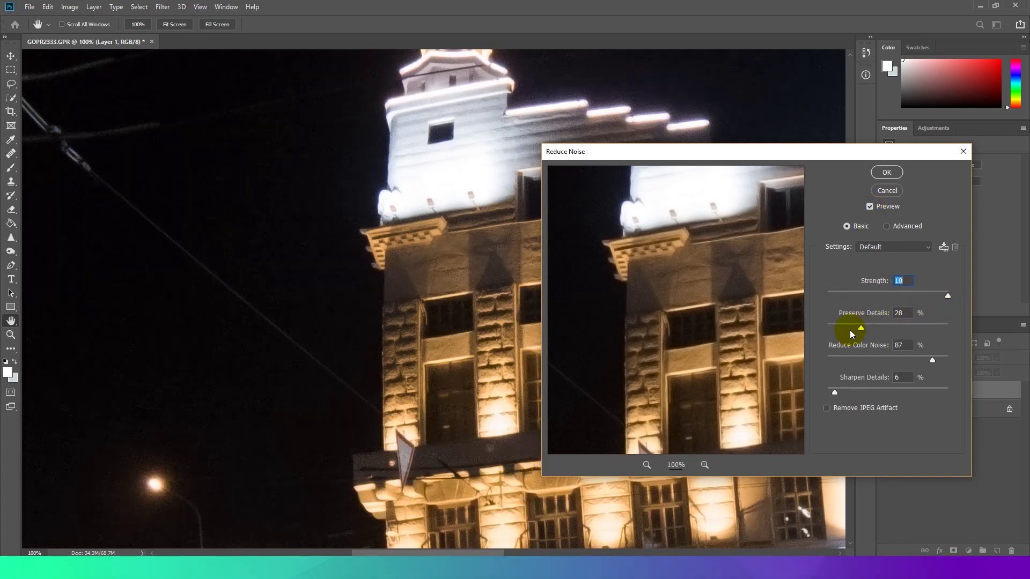
# Test Preserve Details at 0%, then raise it to 100%
pyautogui.moveTo(867, 329); pyautogui.dragTo(821, 328)
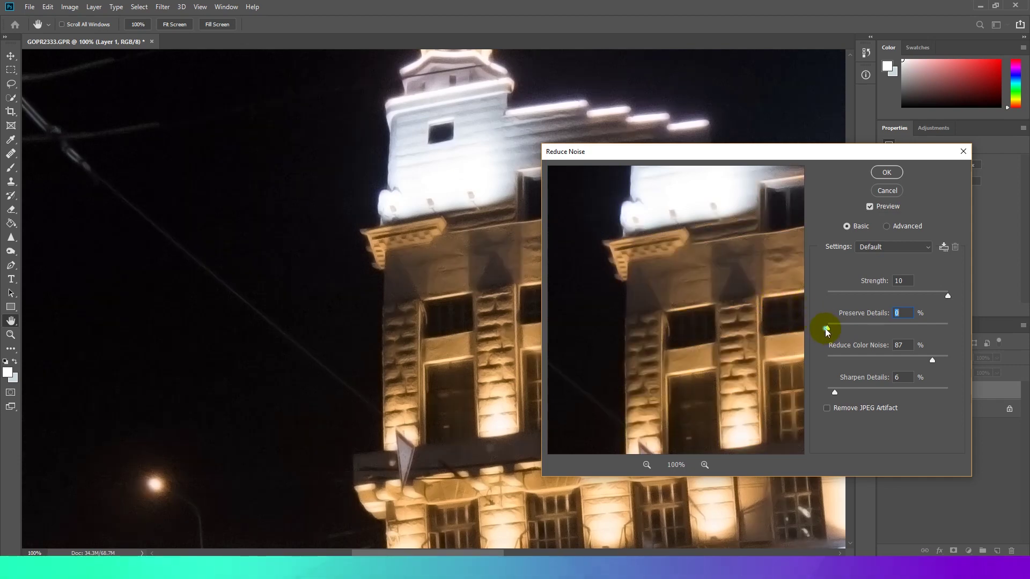
pyautogui.moveTo(826, 328); pyautogui.dragTo(949, 329)
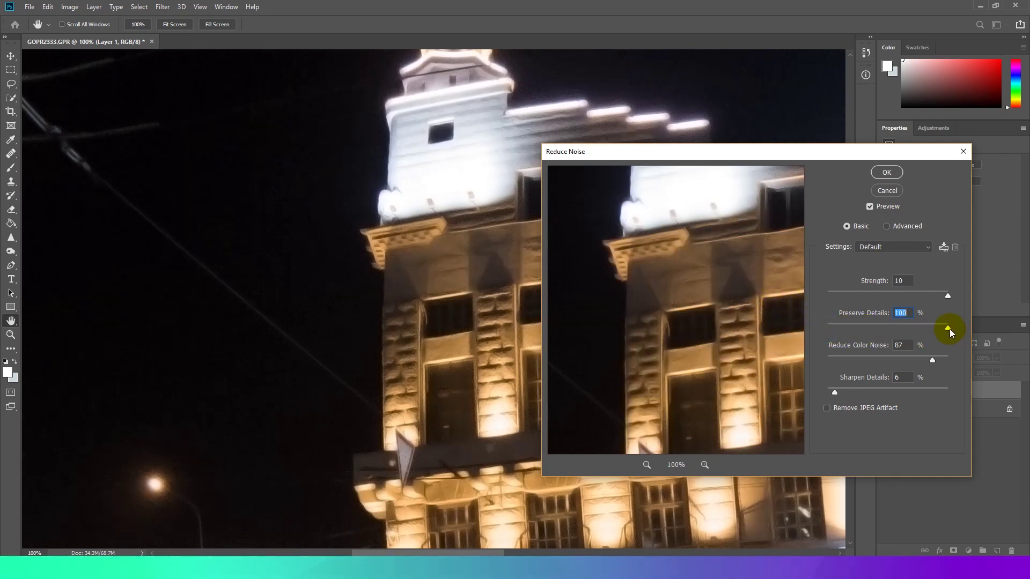
pyautogui.click(718, 289)
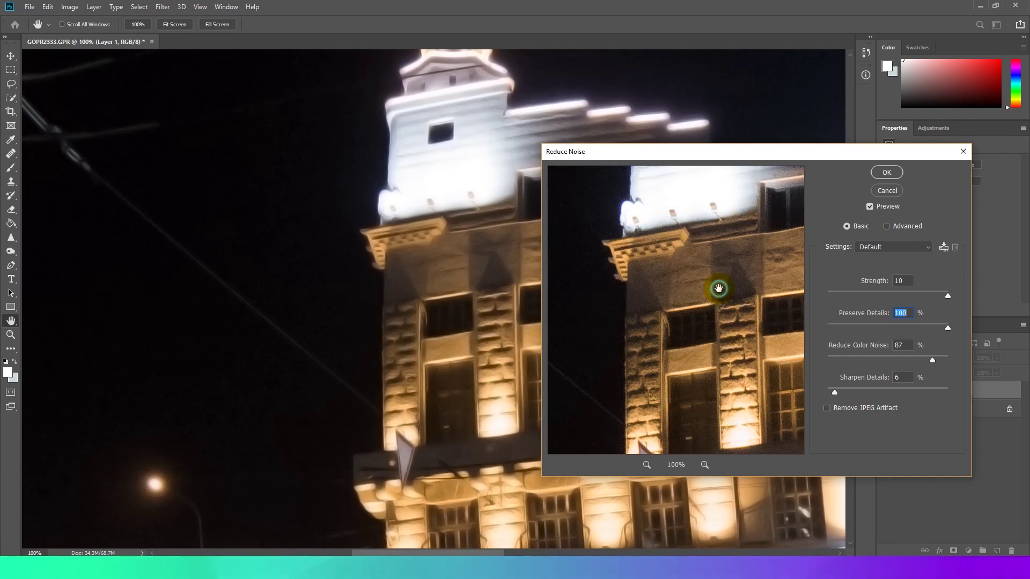
# Set Preserve Details to 28%, Reduce Color Noise to 71% and Sharpen Details to 5%
pyautogui.click(947, 328)
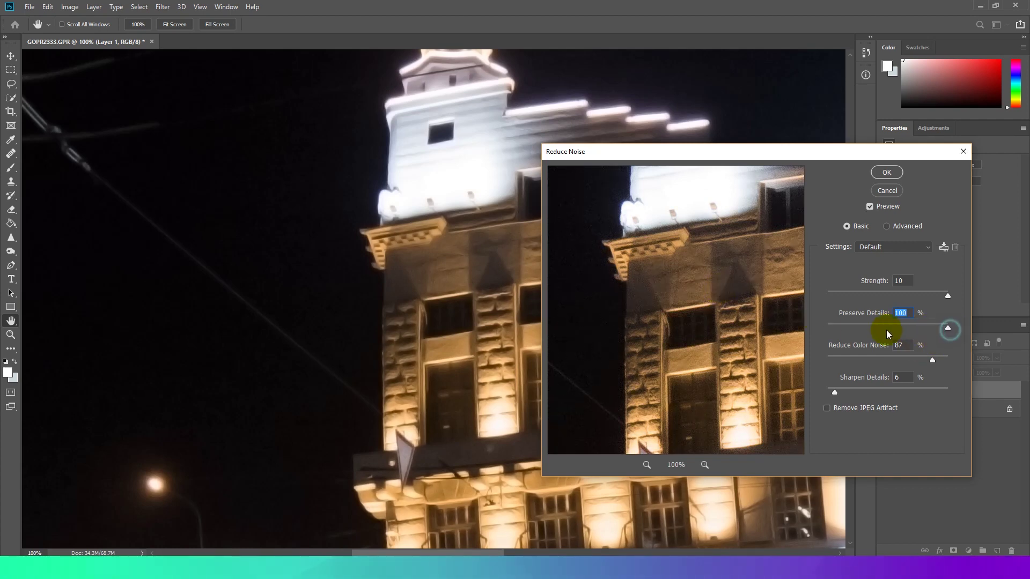
pyautogui.moveTo(856, 325); pyautogui.dragTo(862, 329)
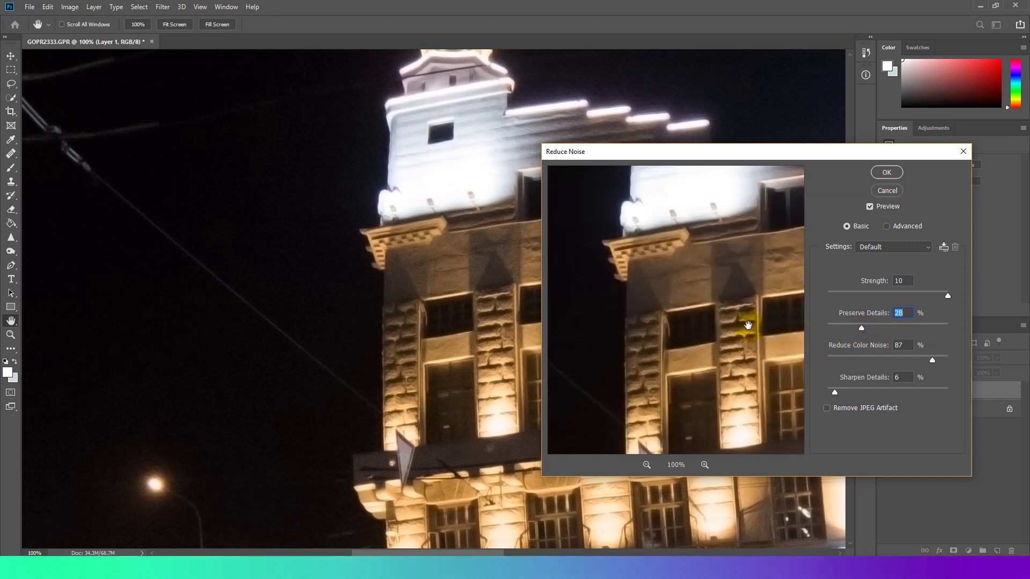
pyautogui.moveTo(933, 362); pyautogui.dragTo(828, 357)
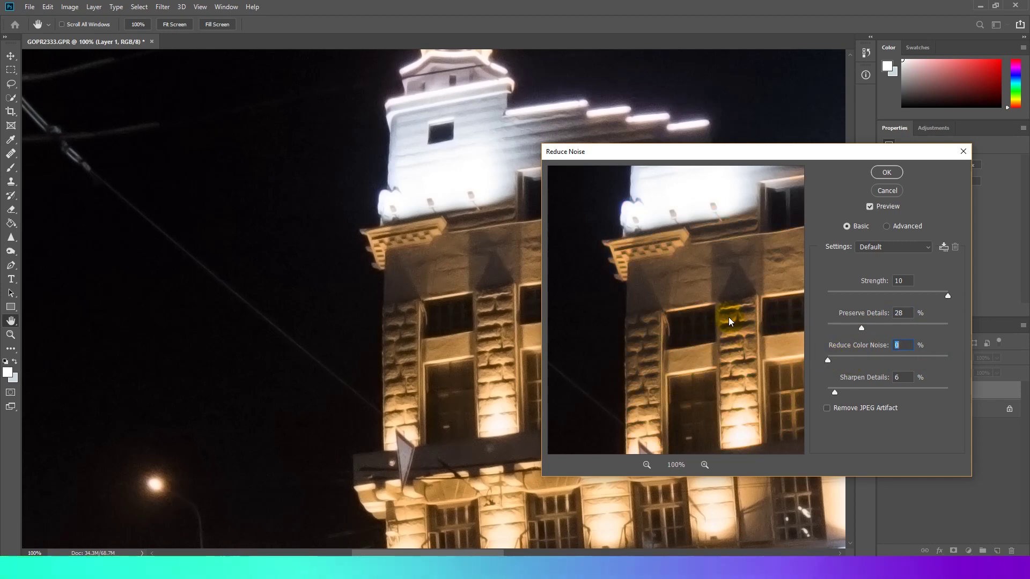
pyautogui.moveTo(829, 359); pyautogui.dragTo(913, 359)
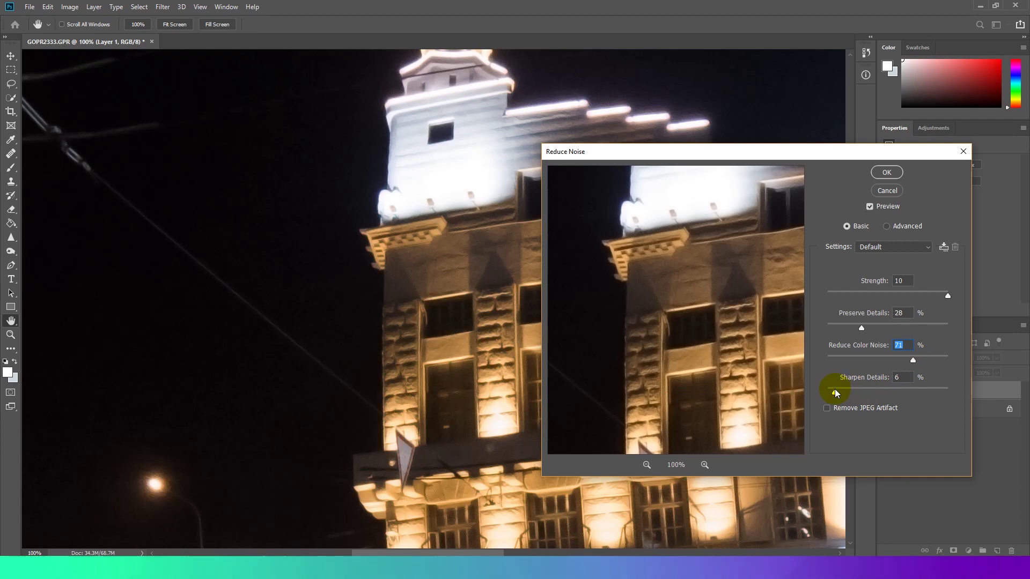
pyautogui.moveTo(835, 389); pyautogui.dragTo(834, 390)
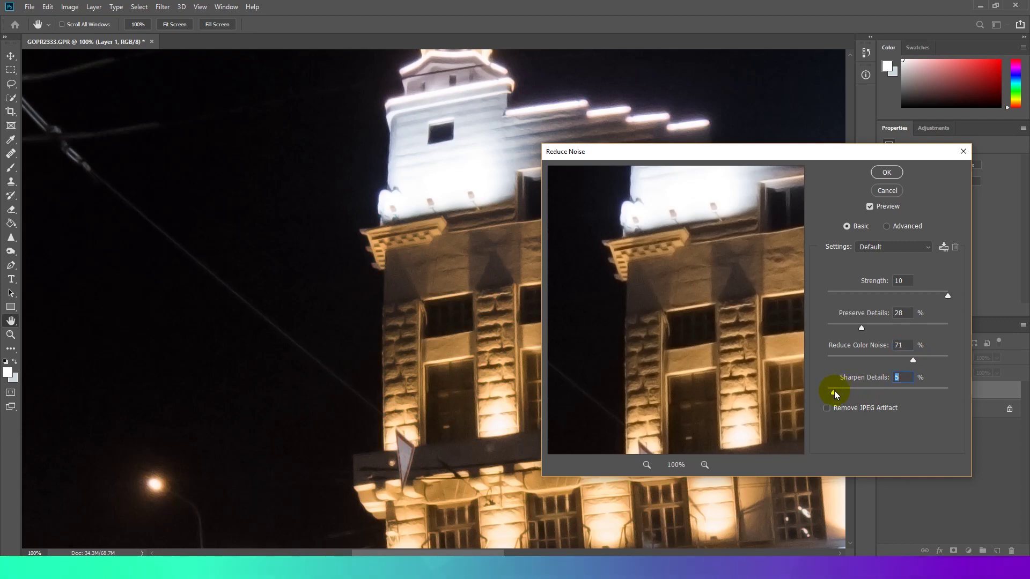
# Compare the filtered preview with the original, then apply Reduce Noise to Layer 1
pyautogui.click(730, 279)
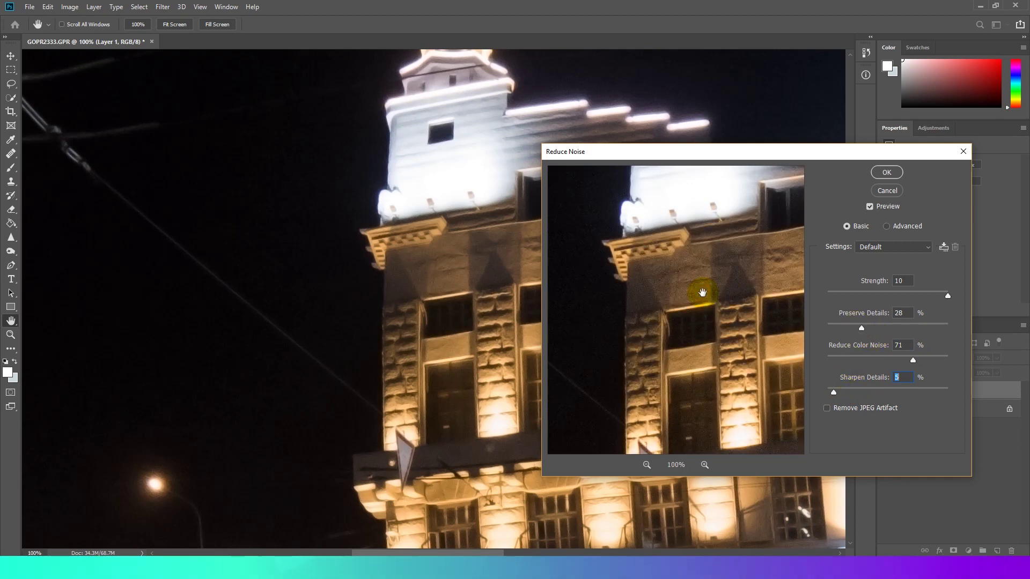
pyautogui.doubleClick(870, 207)
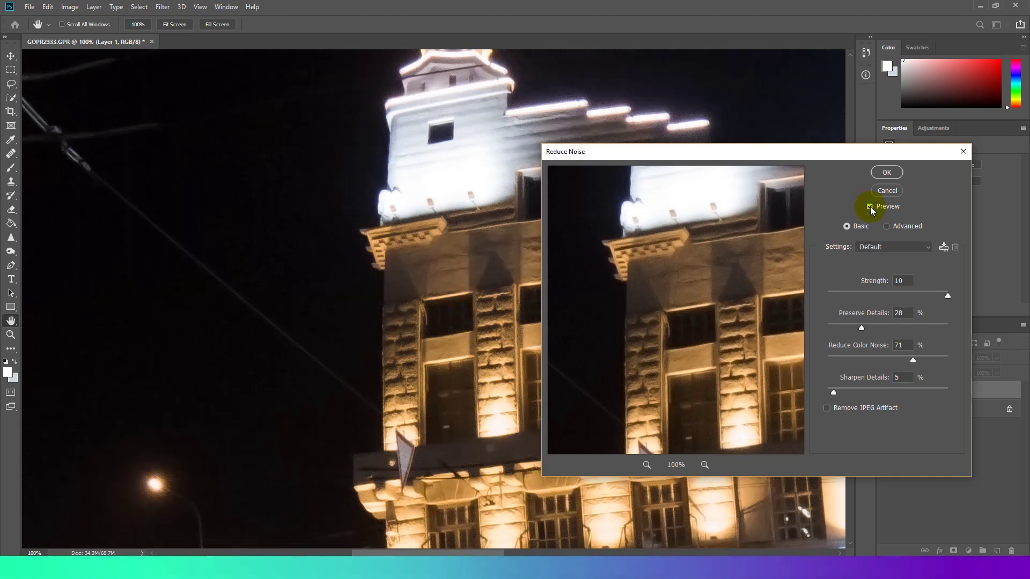
pyautogui.click(870, 207)
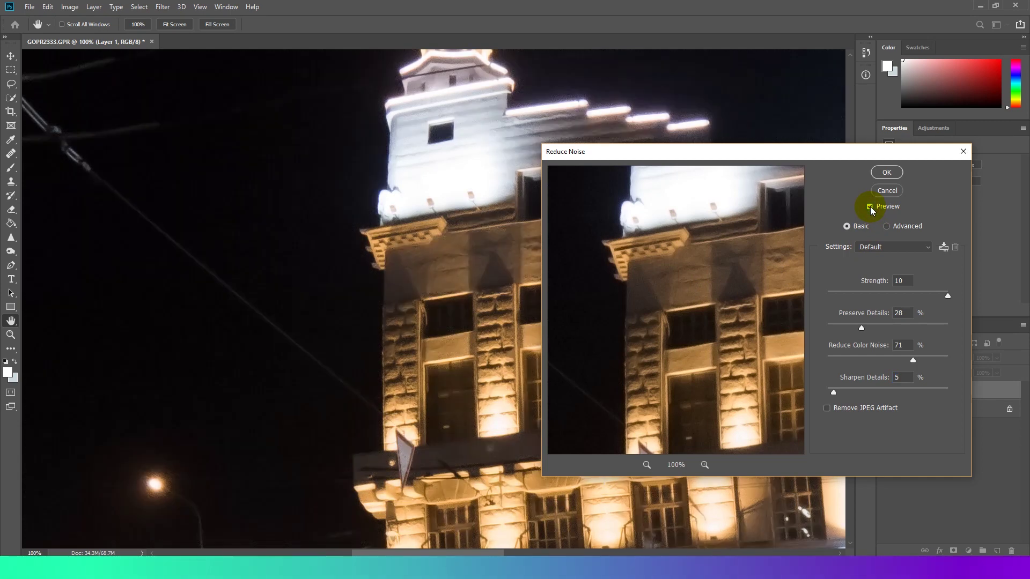
pyautogui.click(869, 207)
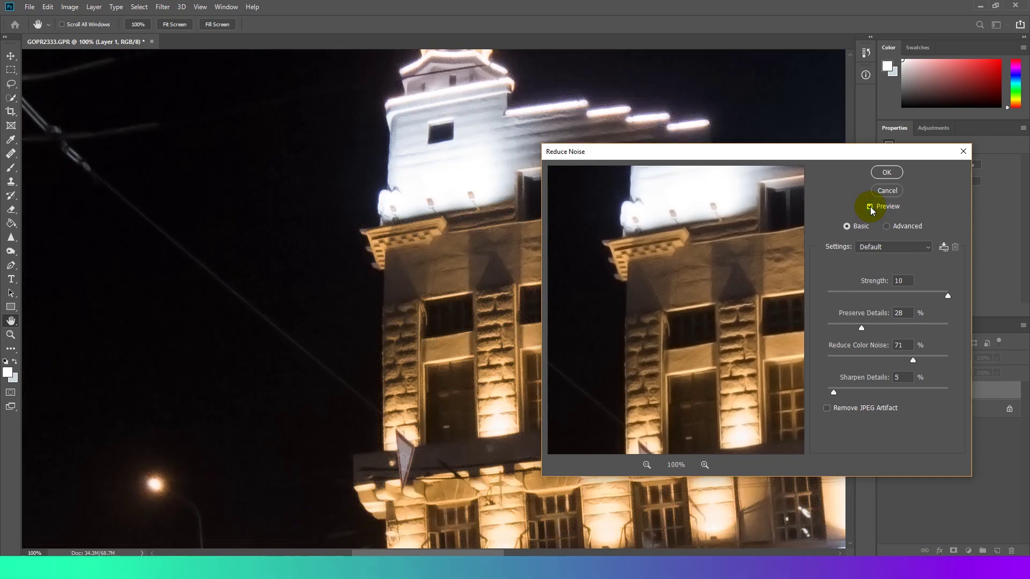
pyautogui.click(886, 172)
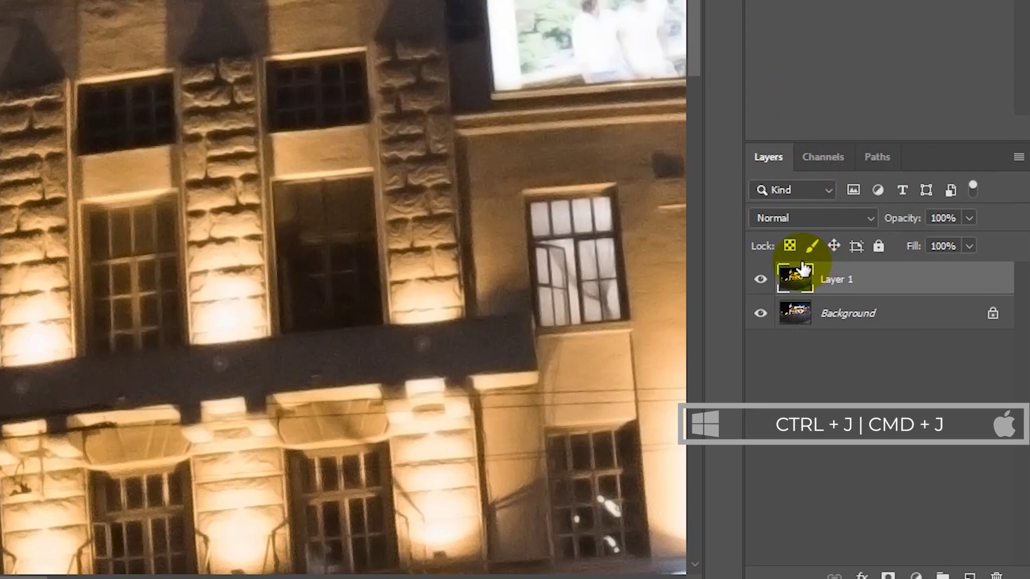
# Duplicate Layer 1 into Layer 1 copy and open the Surface Blur filter from Filter > Blur
pyautogui.hotkey('ctrl', 'j')
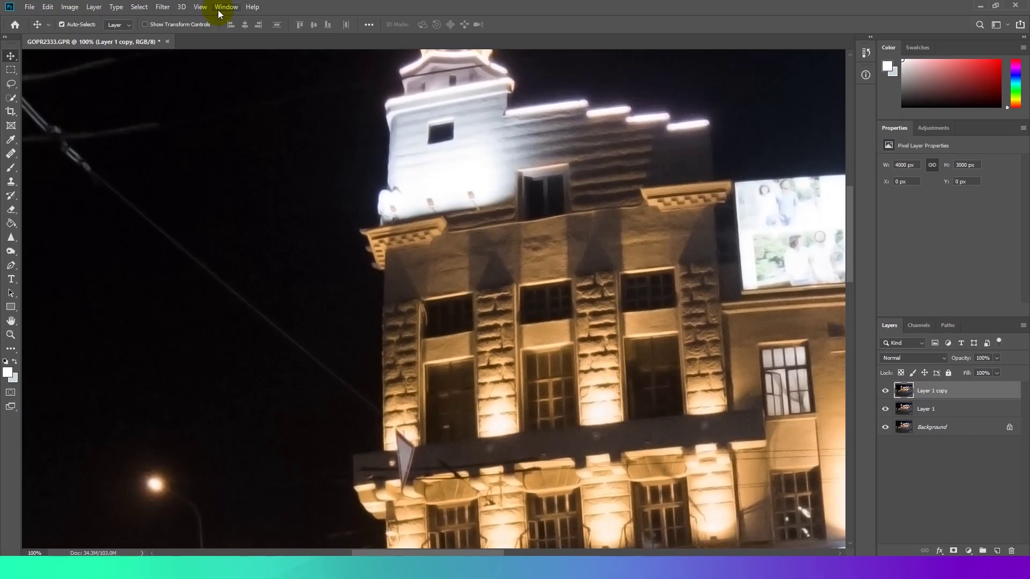
pyautogui.click(162, 7)
pyautogui.moveTo(237, 133)
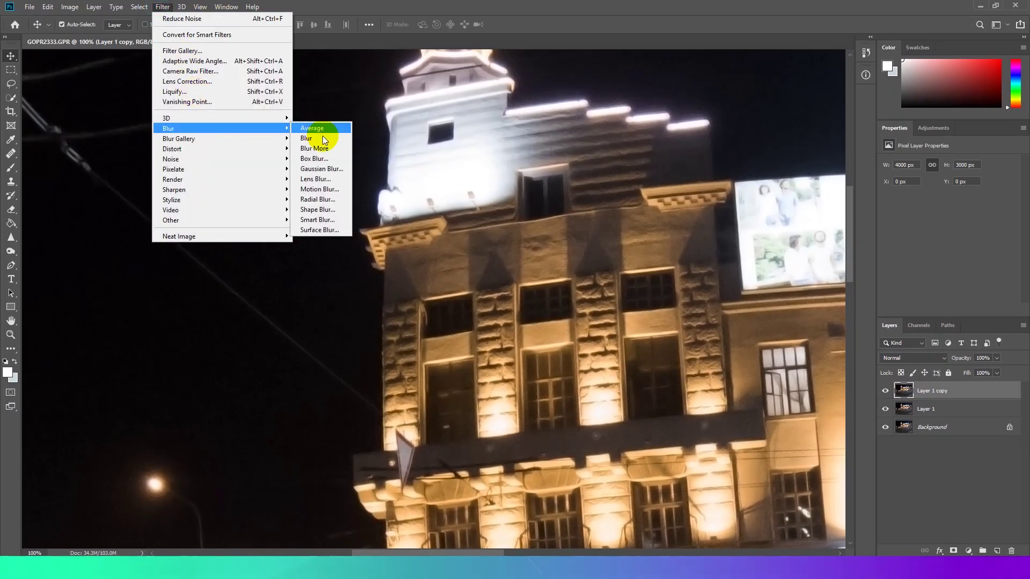
pyautogui.click(322, 229)
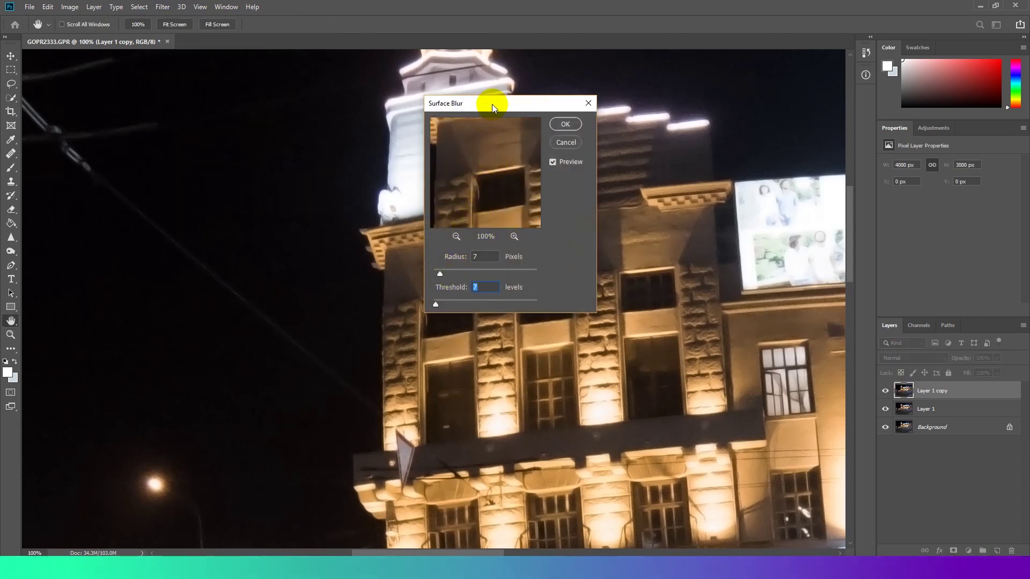
# Move the Surface Blur dialog aside and try high values: Radius 69, Threshold 89
pyautogui.moveTo(491, 104); pyautogui.dragTo(695, 251)
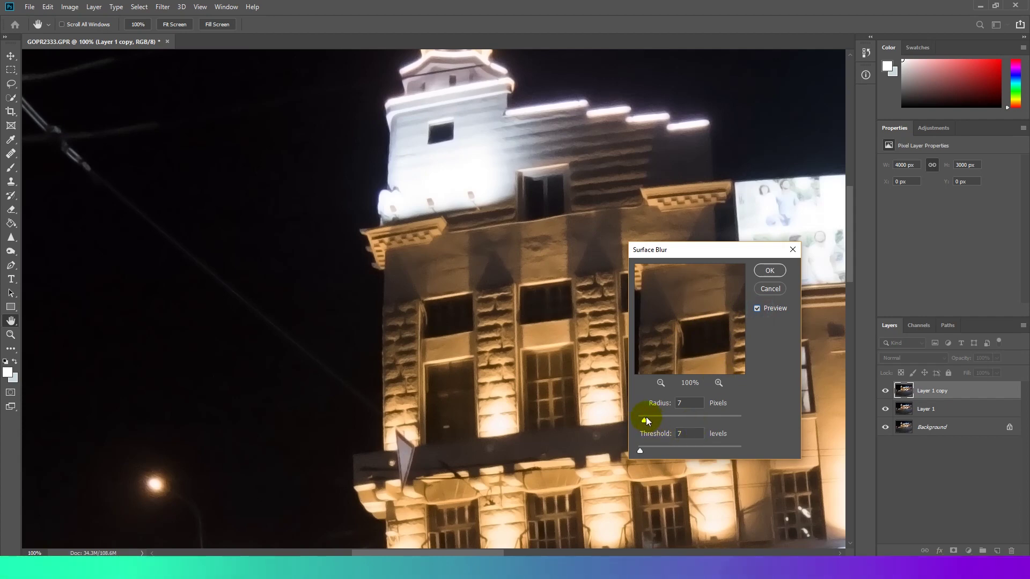
pyautogui.click(756, 309)
pyautogui.moveTo(684, 420); pyautogui.dragTo(709, 420)
pyautogui.moveTo(639, 451); pyautogui.dragTo(673, 450)
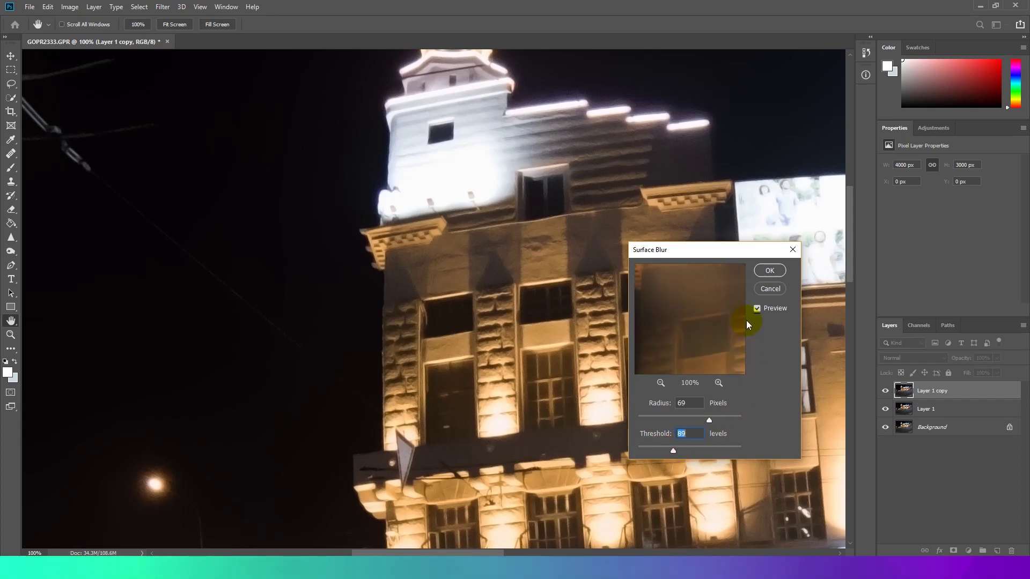
# Lower the Surface Blur to Radius 4 and Threshold 3 and apply it
pyautogui.click(673, 449)
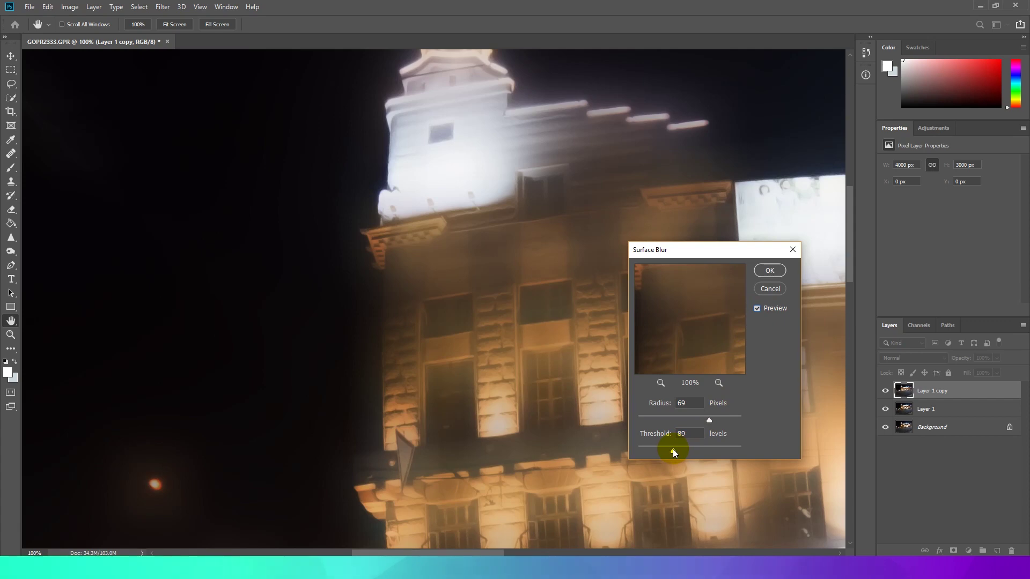
pyautogui.moveTo(672, 448); pyautogui.dragTo(642, 449)
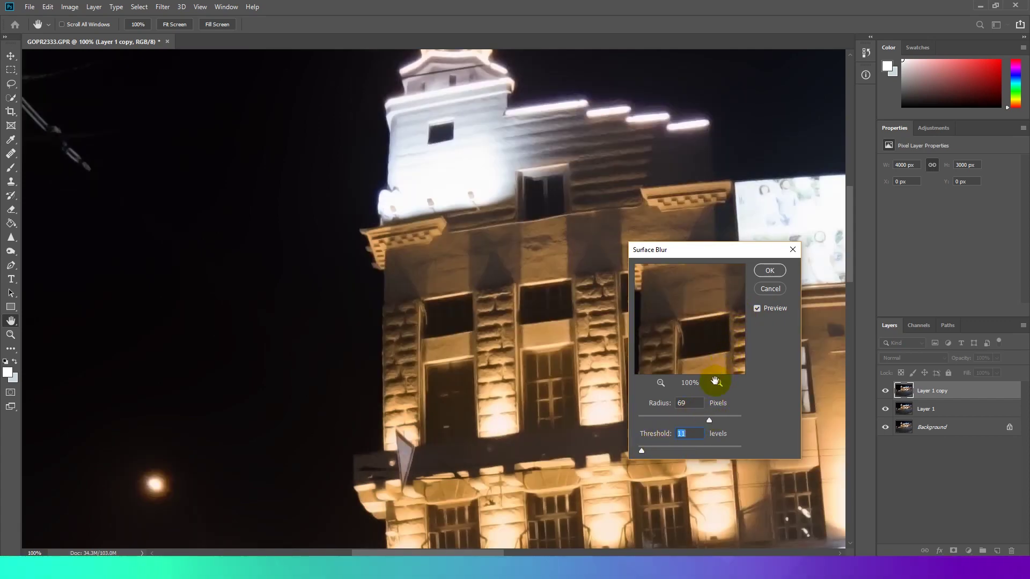
pyautogui.moveTo(701, 423); pyautogui.dragTo(642, 424)
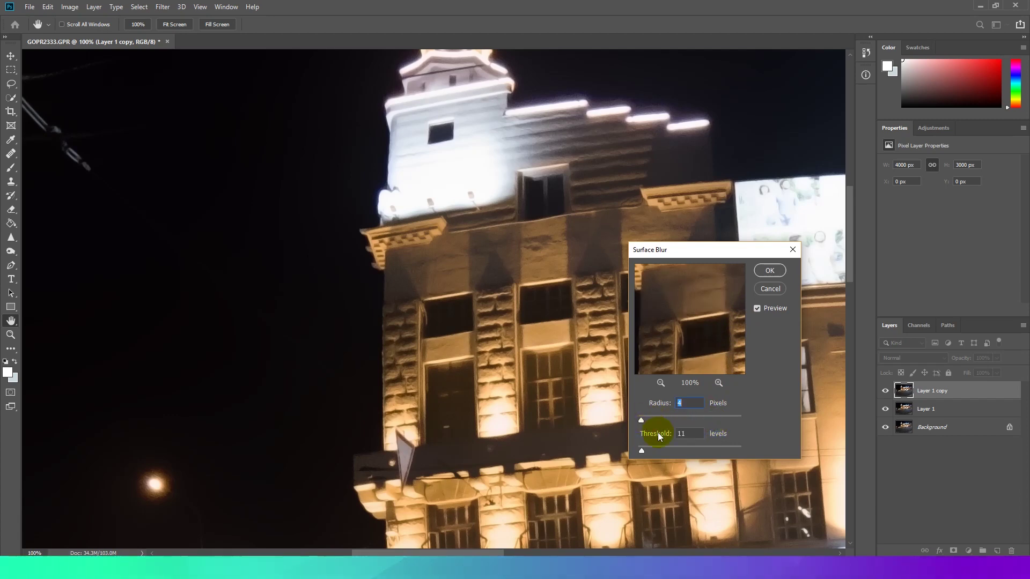
pyautogui.moveTo(641, 449); pyautogui.dragTo(638, 451)
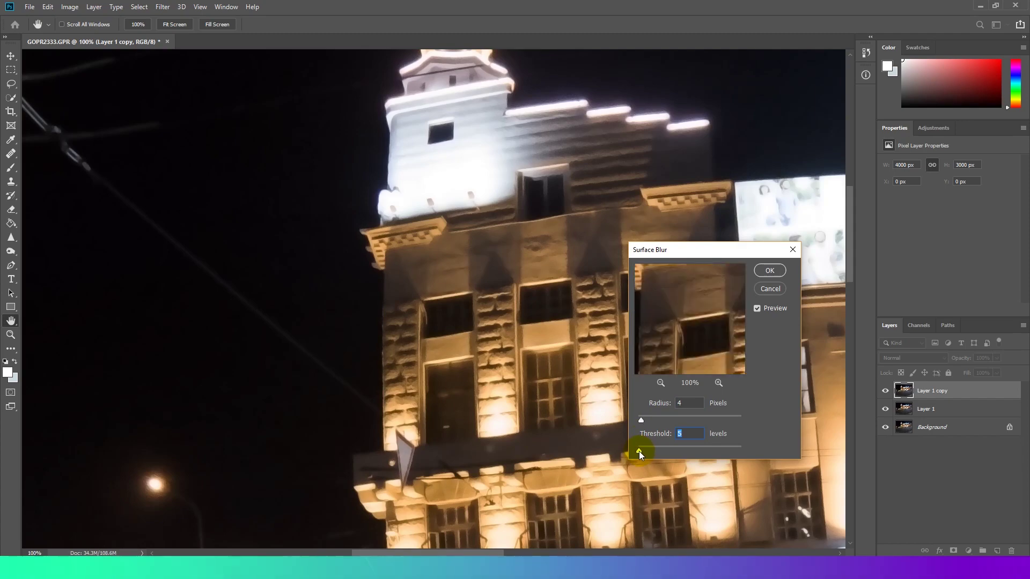
pyautogui.press('Return')
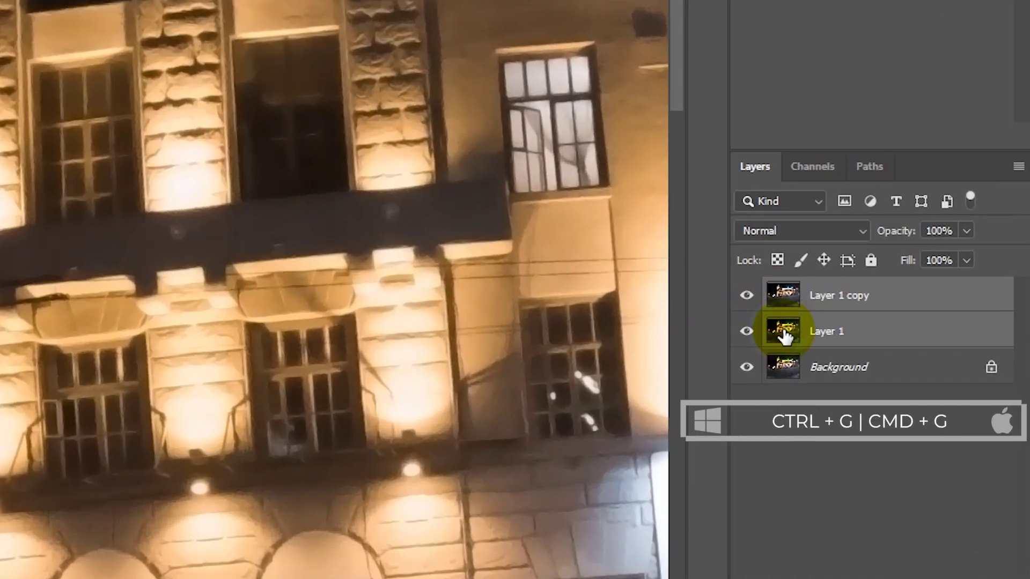
# Group Layer 1 and Layer 1 copy into Group 1 and check it against the original
pyautogui.hotkey('ctrl', 'g')
pyautogui.click(746, 292)
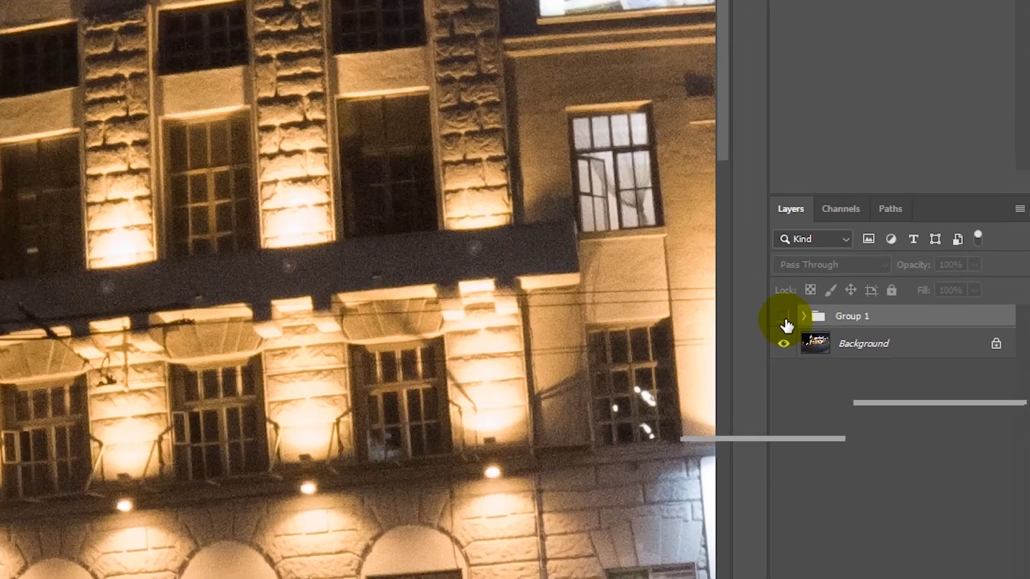
pyautogui.click(784, 319)
pyautogui.click(785, 319)
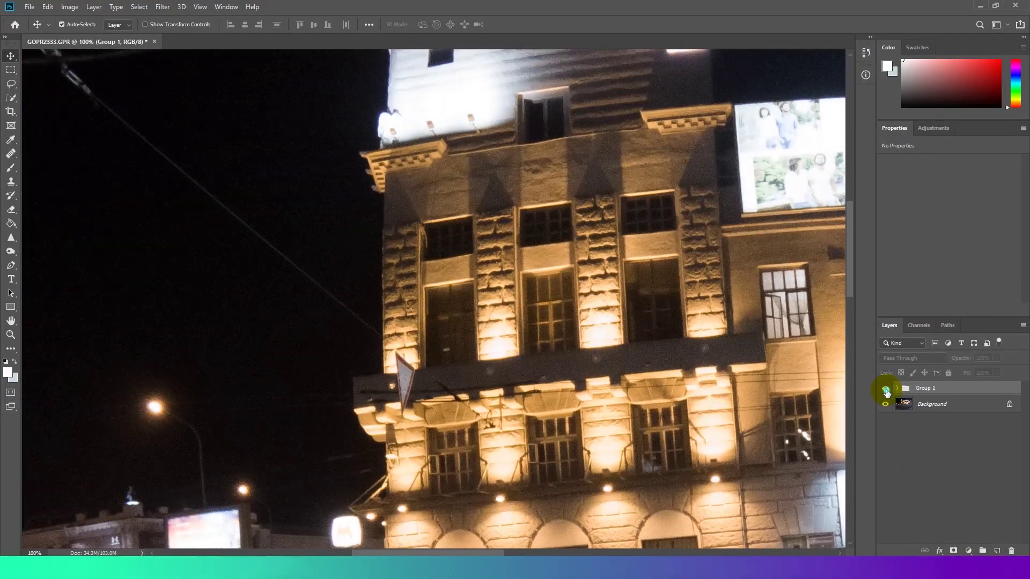
pyautogui.click(885, 390)
# Toggle Group 1 visibility repeatedly to compare noise levels, leaving it visible
pyautogui.click(885, 390)
pyautogui.click(885, 390)
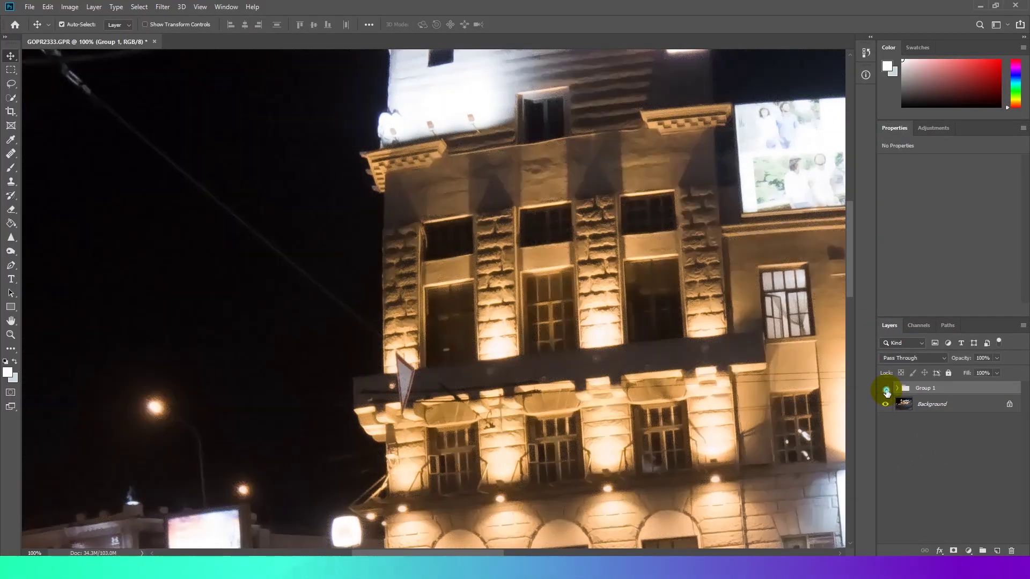
pyautogui.click(886, 390)
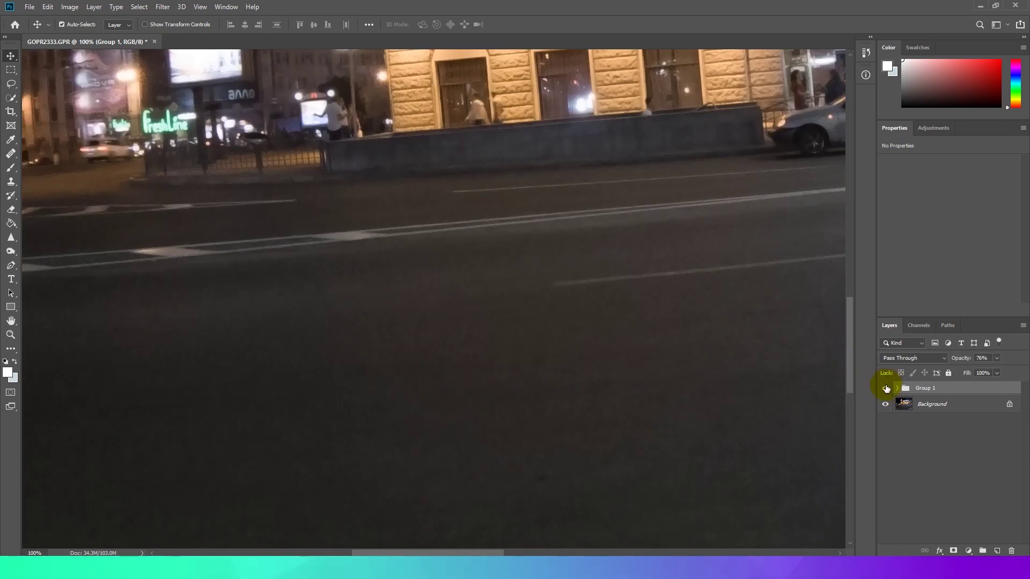
pyautogui.click(885, 388)
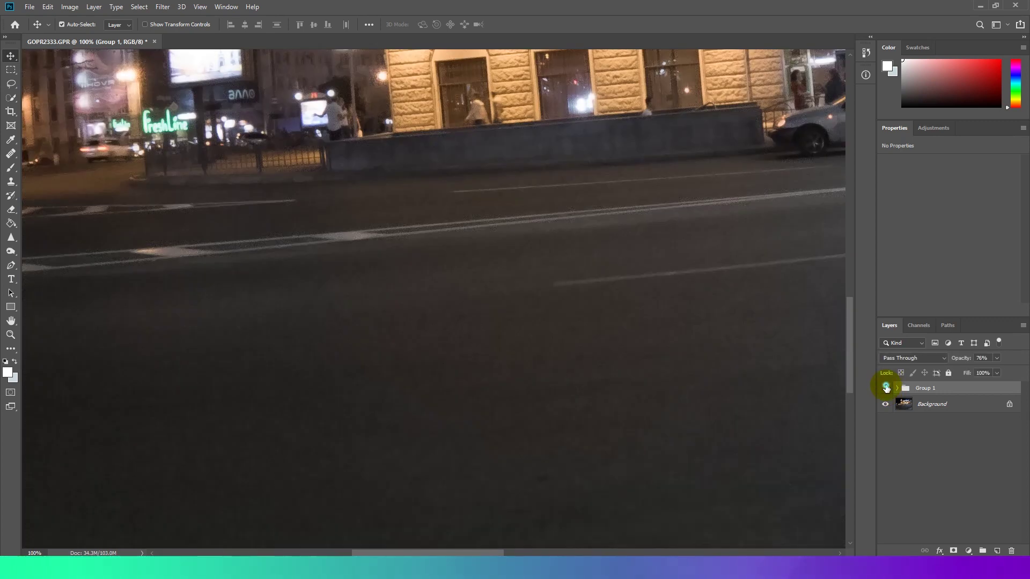
pyautogui.click(886, 389)
pyautogui.click(886, 388)
pyautogui.click(886, 389)
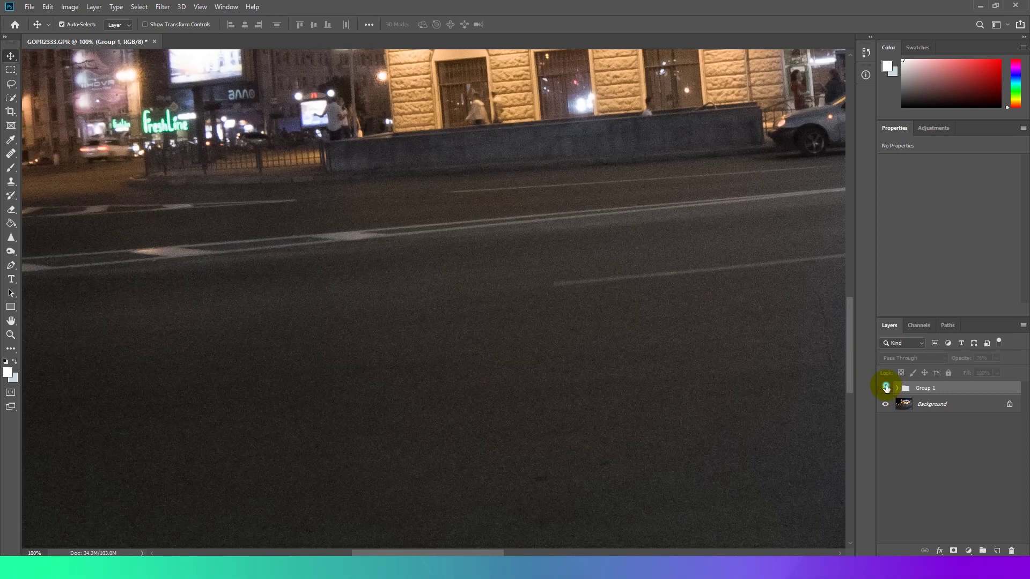
pyautogui.click(886, 388)
pyautogui.click(886, 389)
pyautogui.click(886, 389)
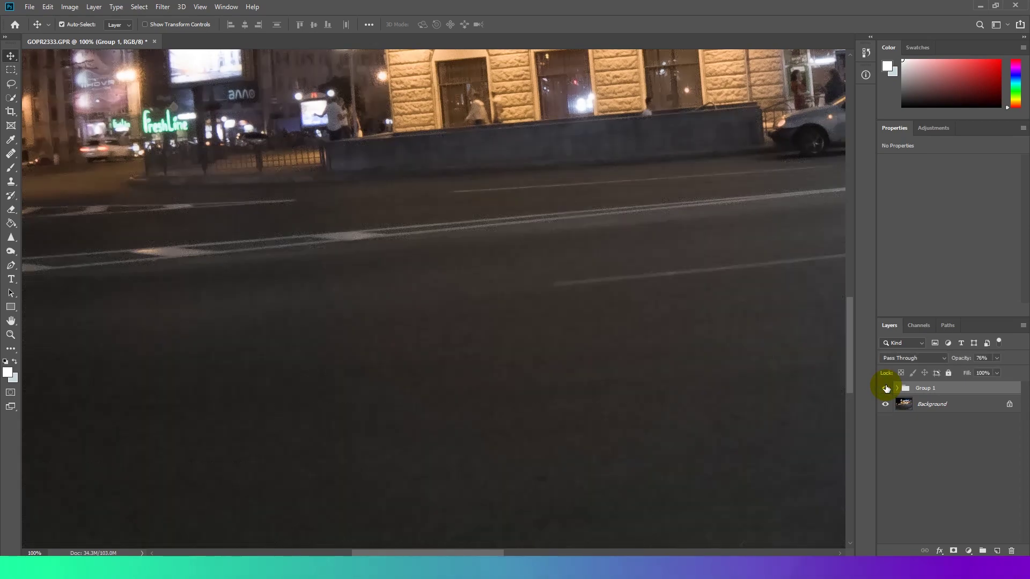
pyautogui.click(885, 388)
pyautogui.click(886, 388)
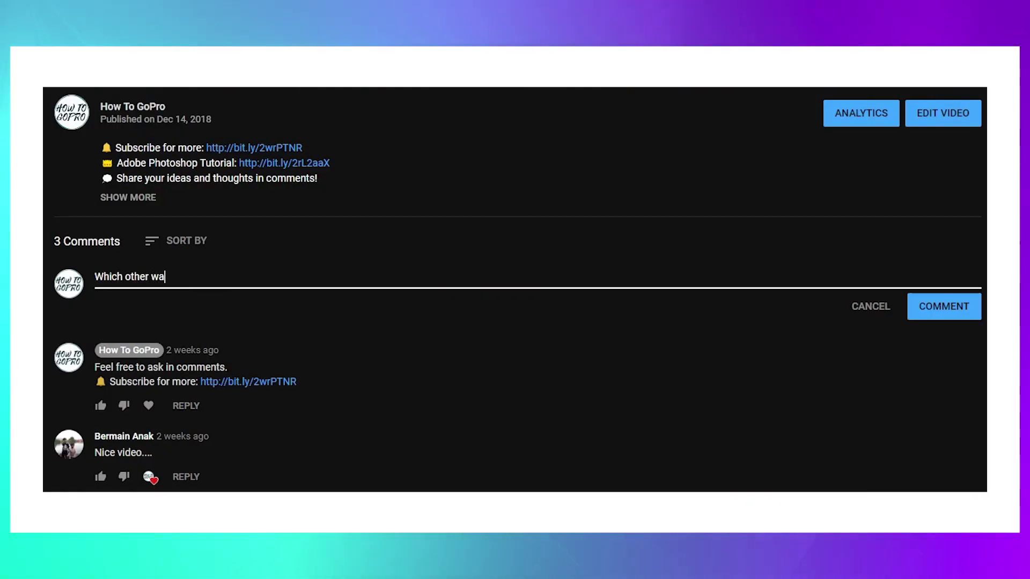
# Write the comment 'Which other ways of reducing noise do you apply?' under the tutorial
pyautogui.write('f reducing noise')
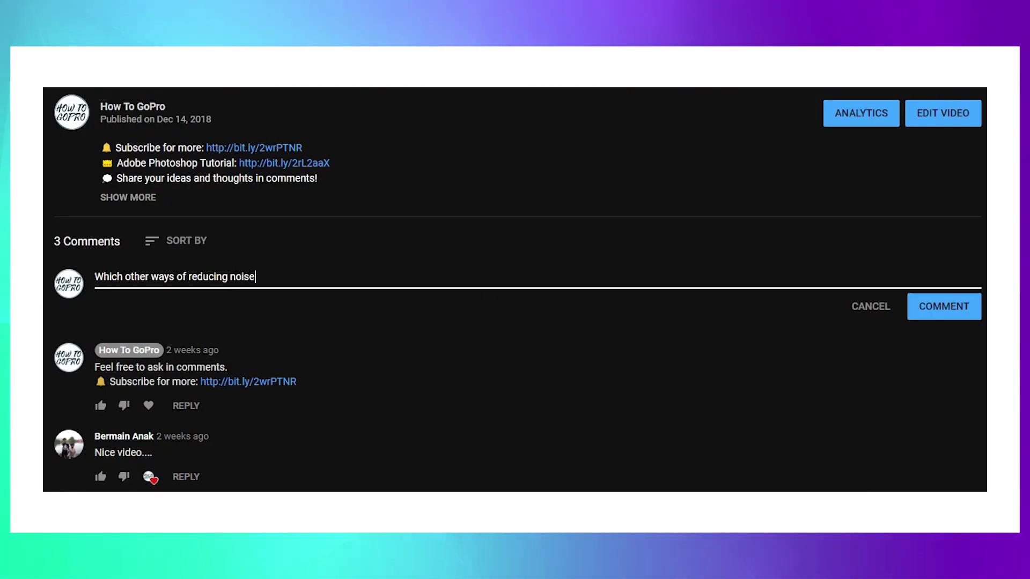
pyautogui.write(' do you apply?')
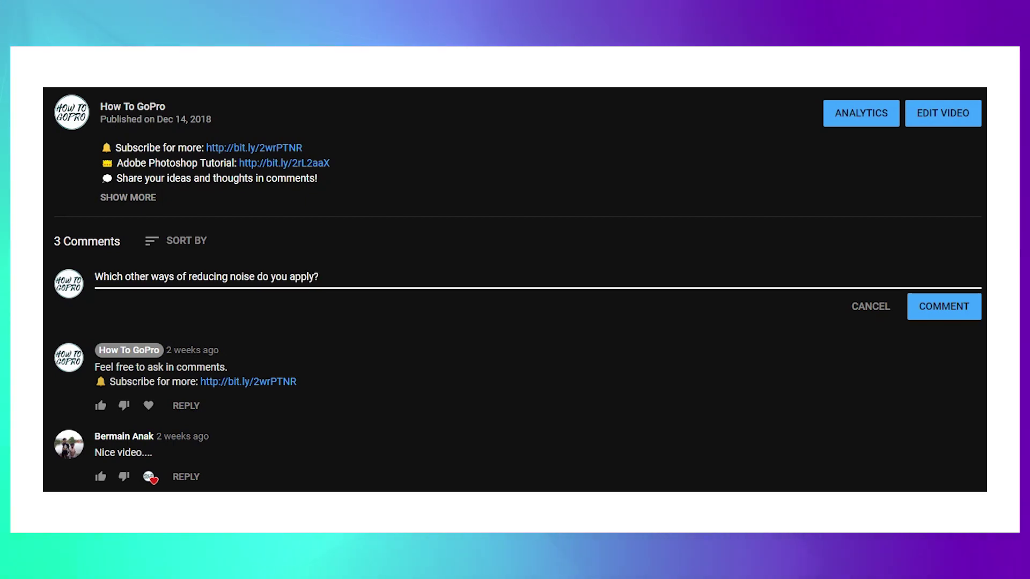